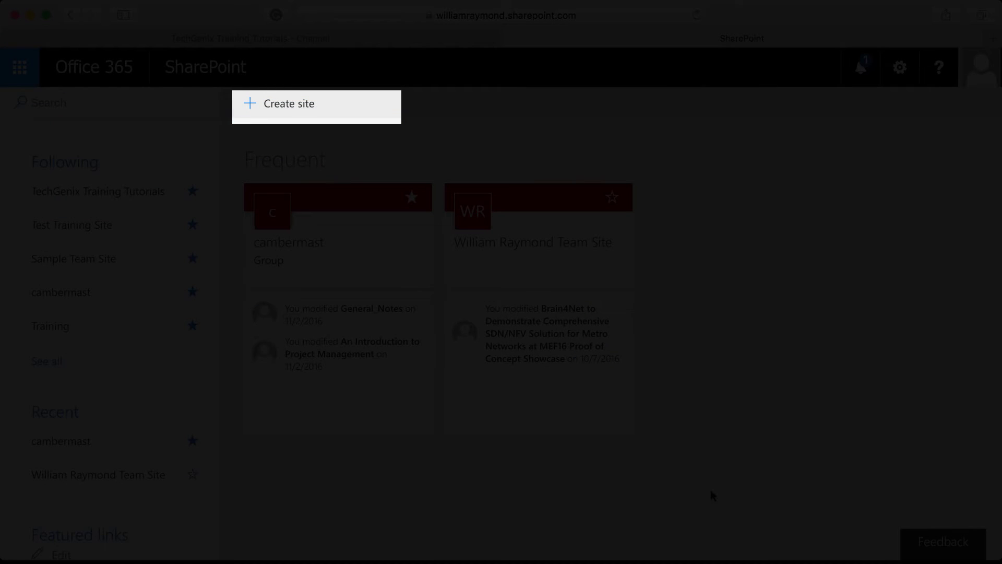
Create a new site named 'TechGenix Training Site'.
left_click(284, 104)
type("Te")
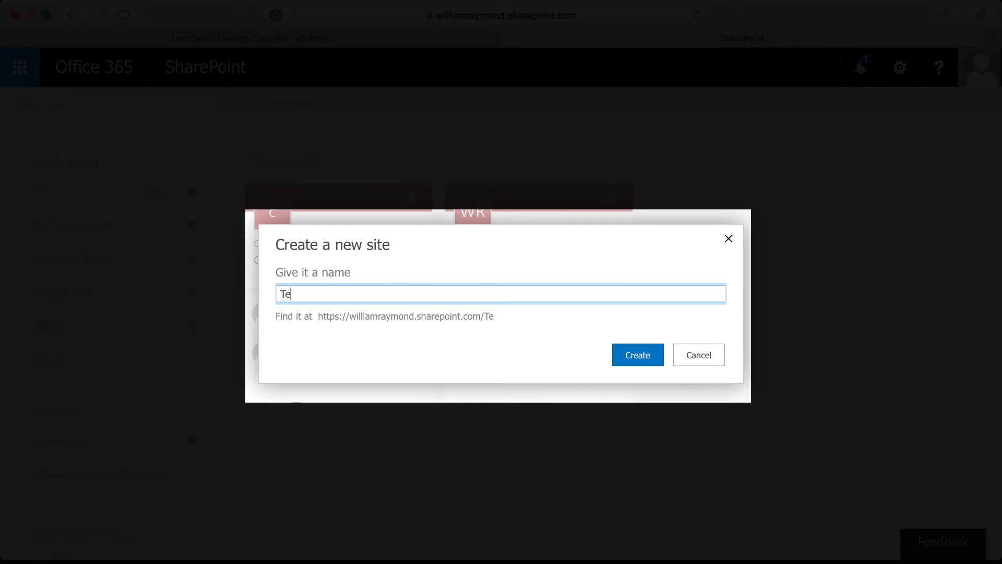
type("chGenix Training ")
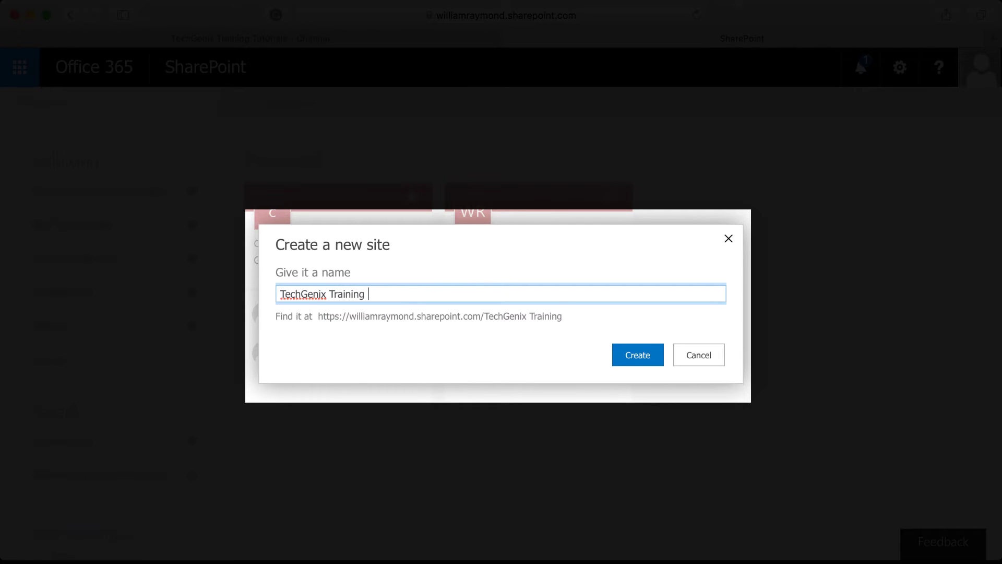
type("Site")
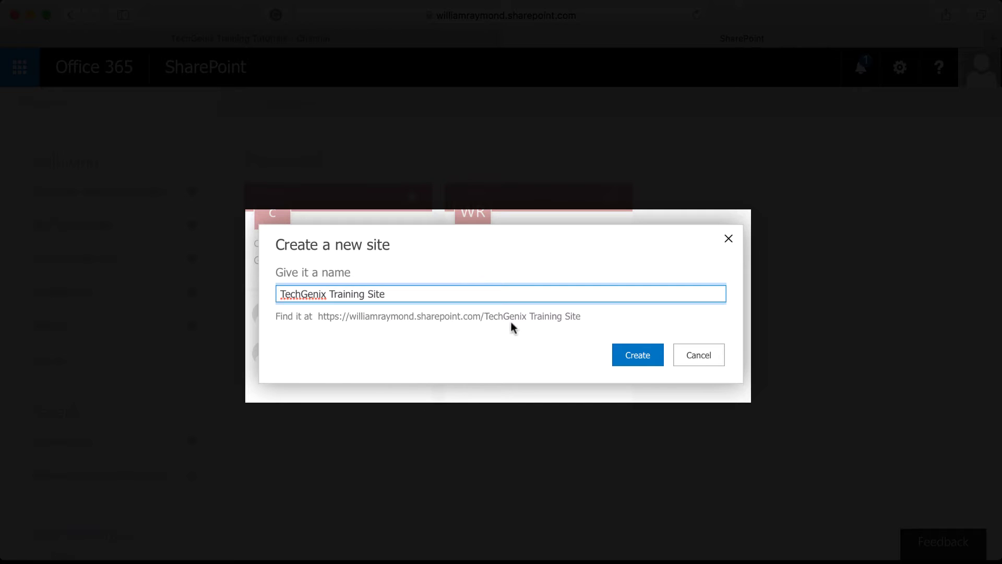
left_click(635, 356)
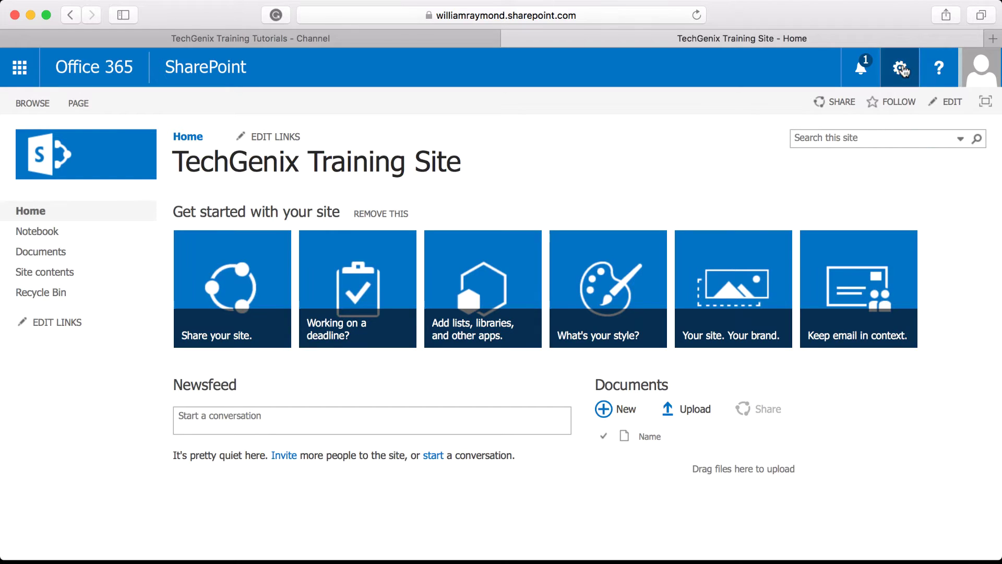
Add a Custom List app named 'Training Activities' to the site.
left_click(902, 69)
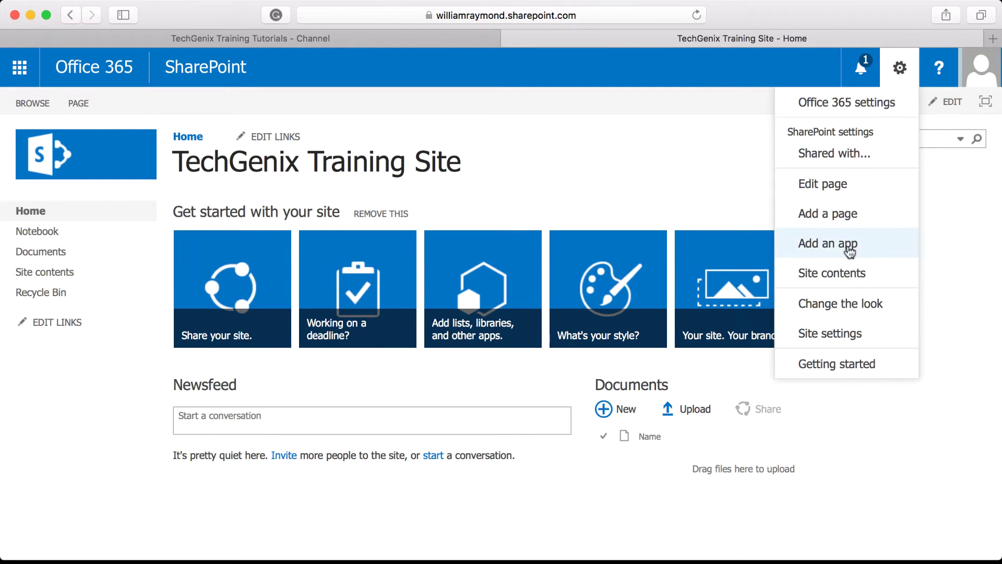
left_click(859, 247)
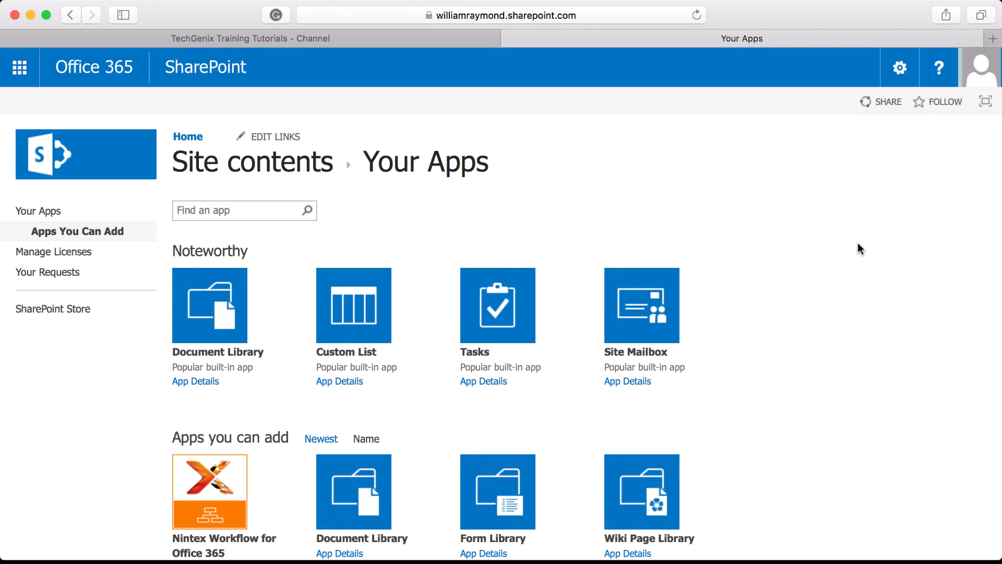
left_click(369, 310)
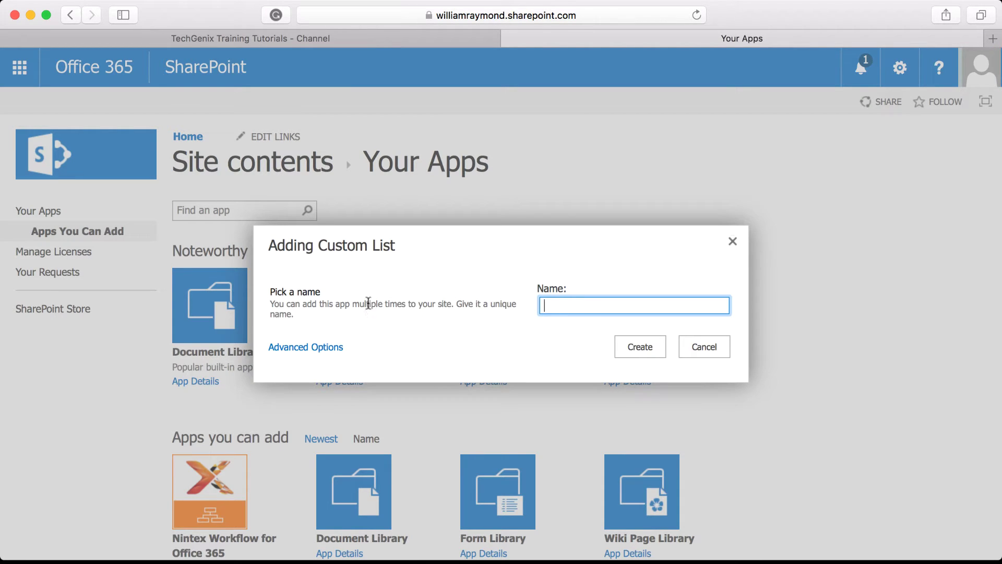
type("Training Activities")
left_click(622, 349)
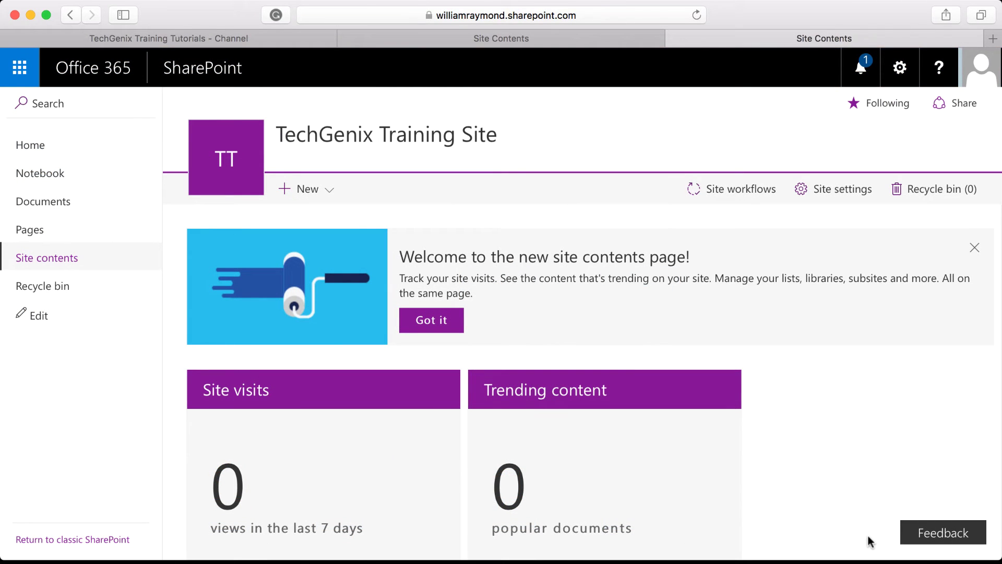
Open the Training Activities list from the Site contents page.
scroll(867, 534, "down", 6)
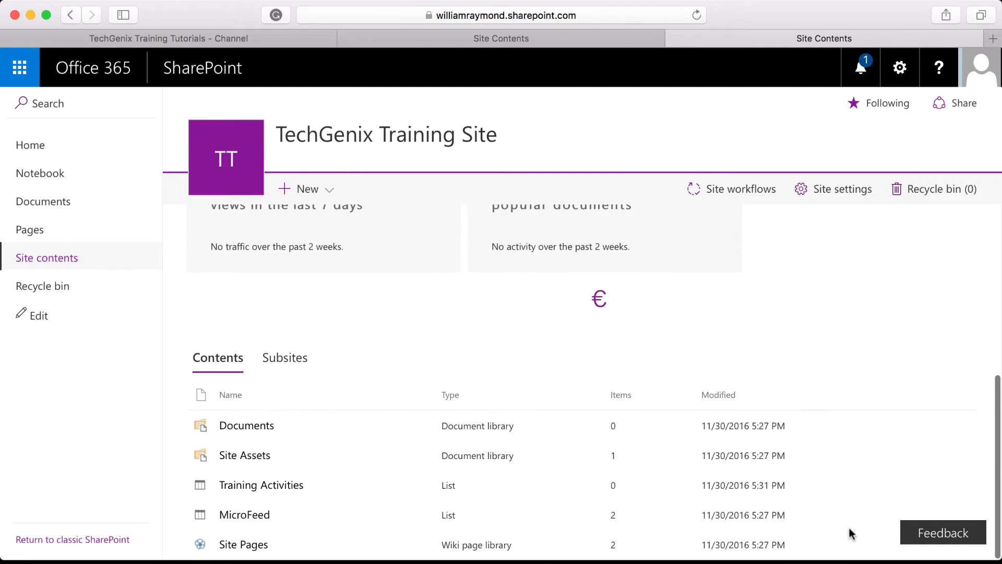
left_click(271, 486)
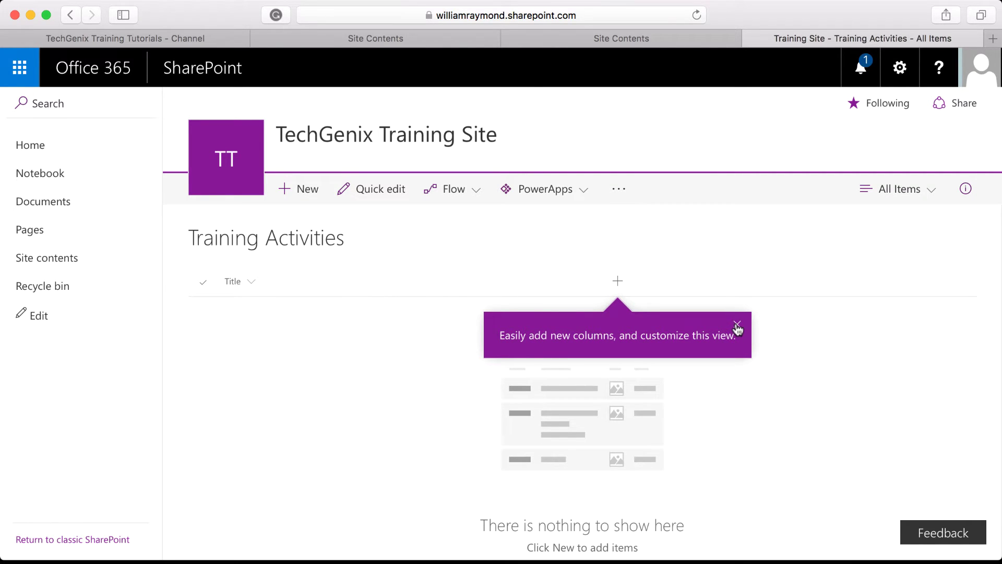
Add a Number column named 'Activity' to the Training Activities list.
left_click(737, 328)
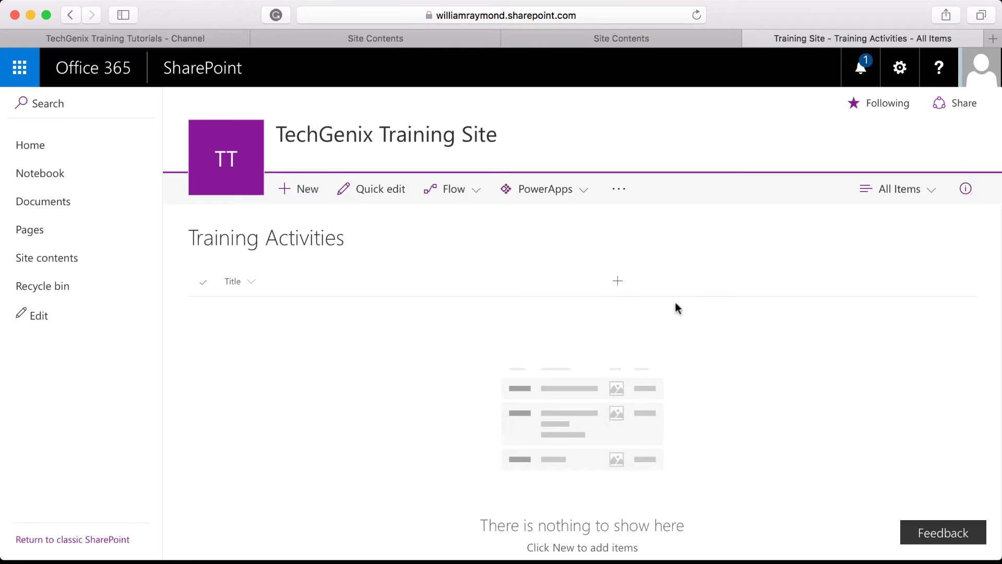
left_click(616, 283)
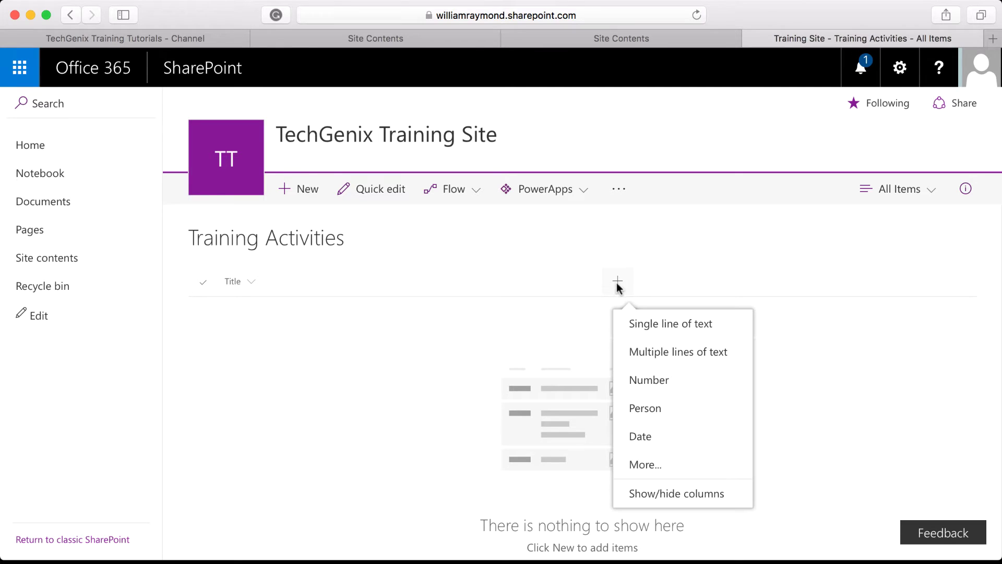
left_click(650, 381)
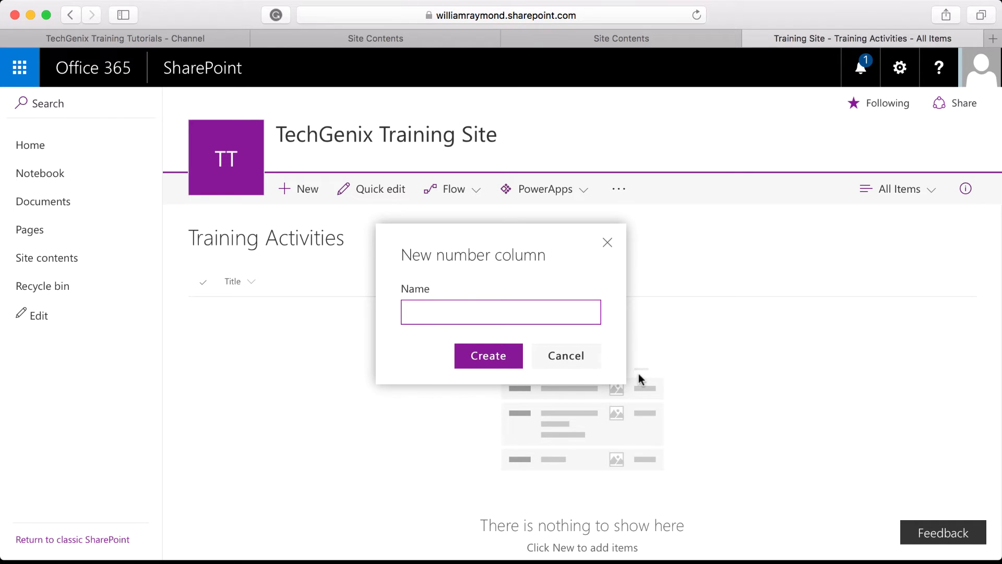
type("Activity")
left_click(488, 365)
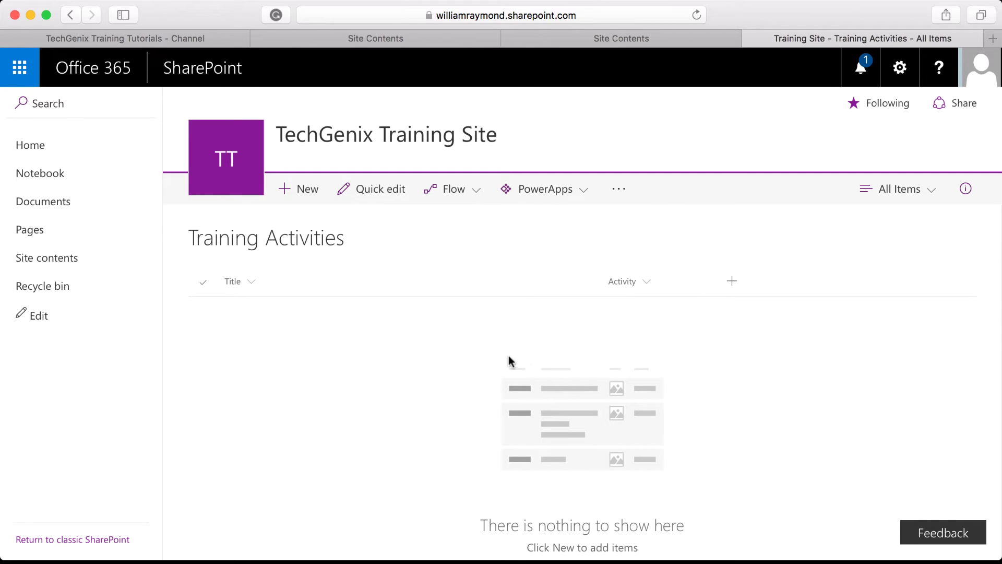
left_click(731, 283)
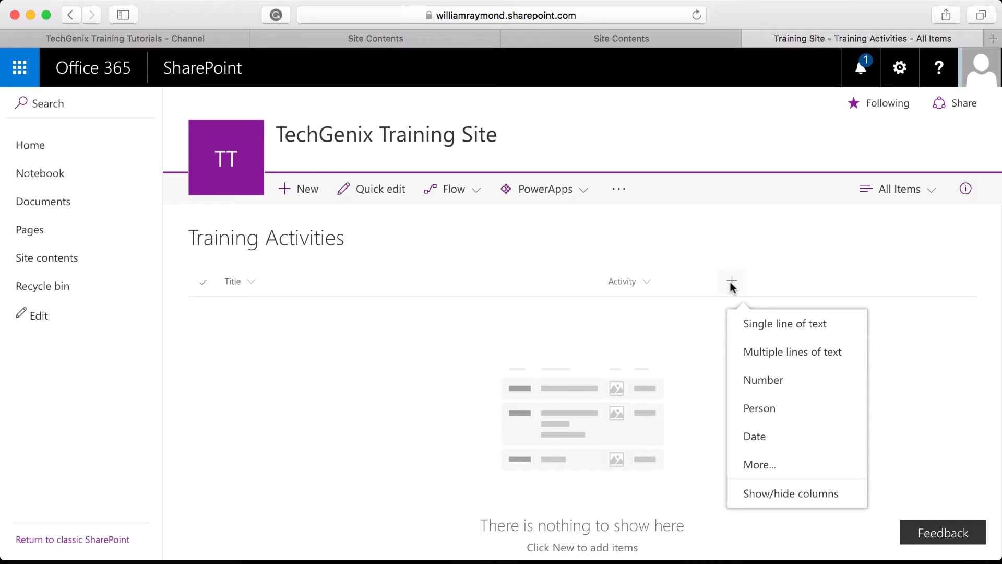
Create a Hyperlink or Picture column 'Link' described as 'Link to the training video.'.
left_click(756, 467)
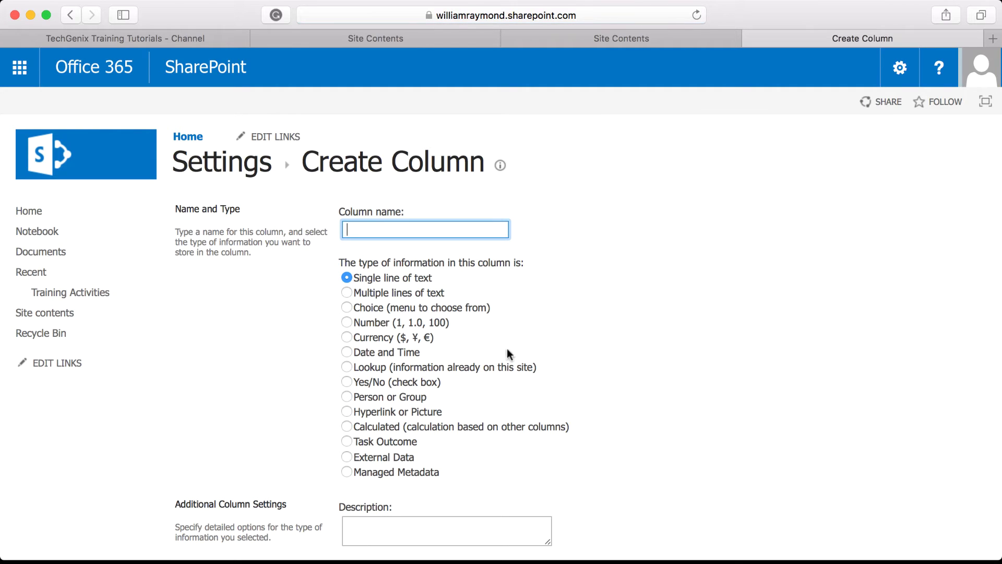
left_click(423, 278)
type("Link")
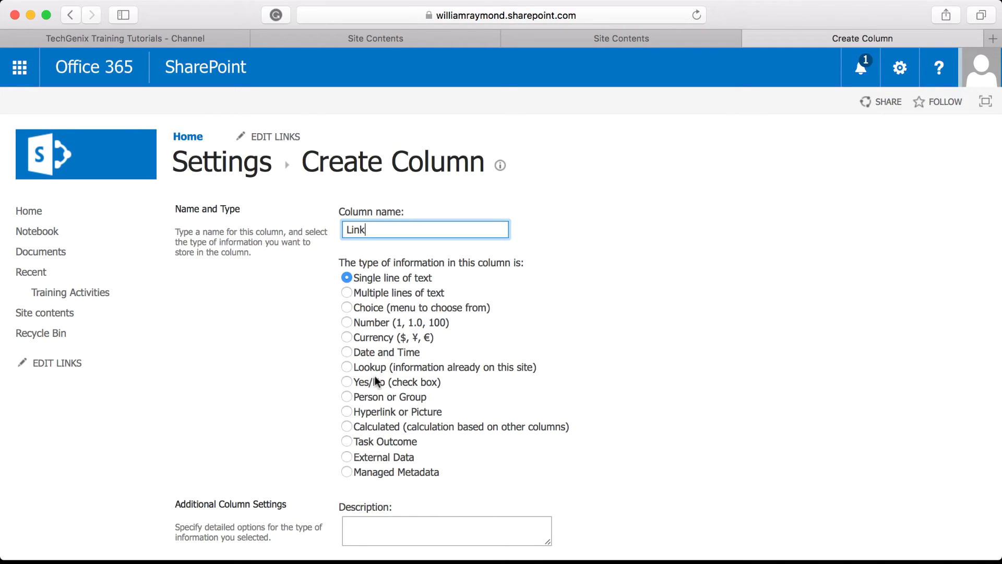
left_click(382, 408)
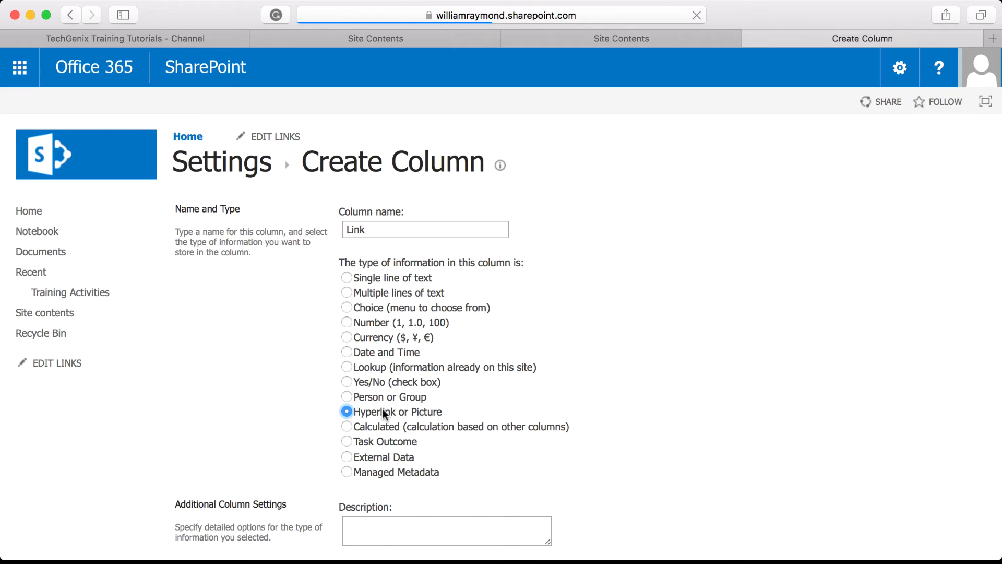
scroll(274, 409, "down", 5)
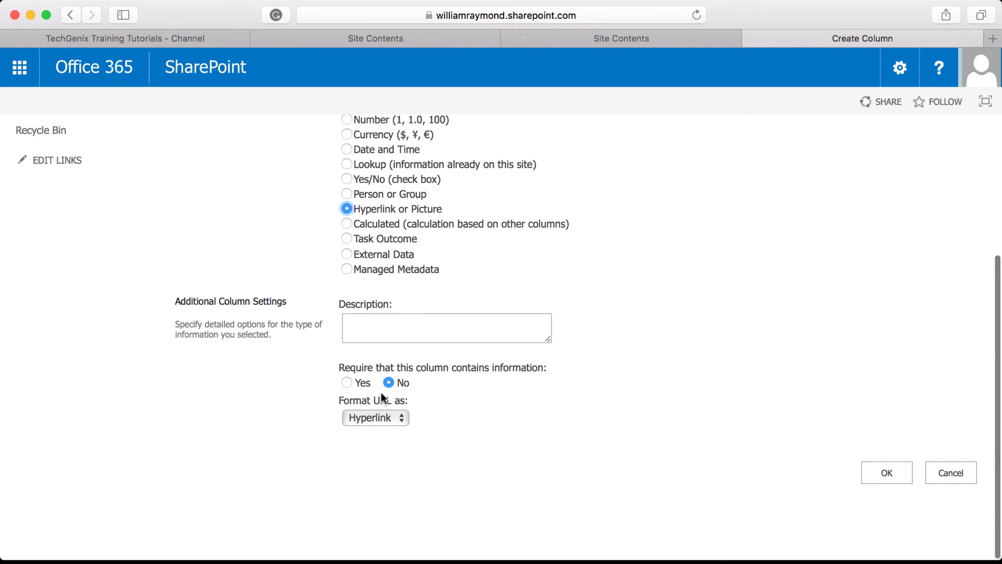
left_click(442, 323)
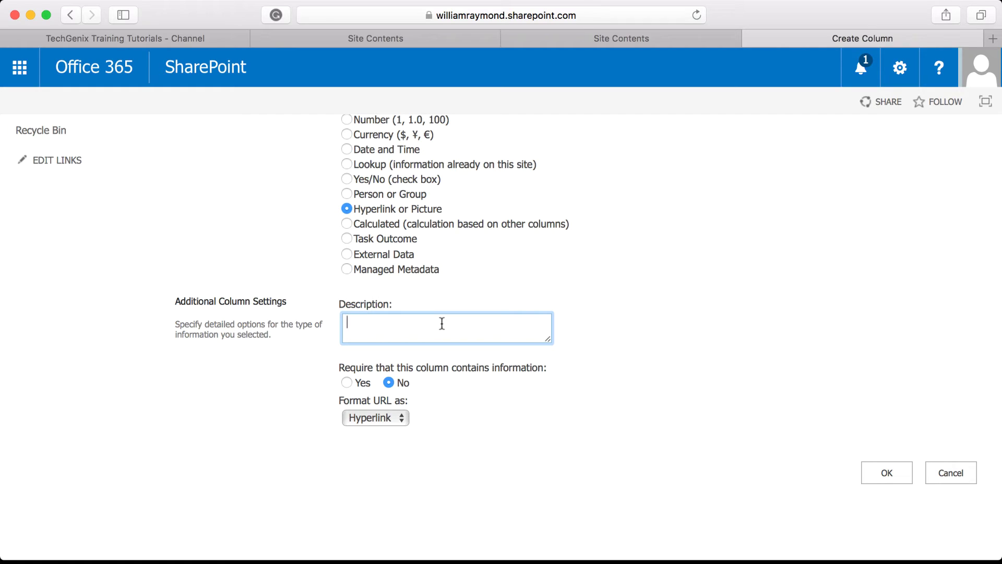
type("Link to the training video.")
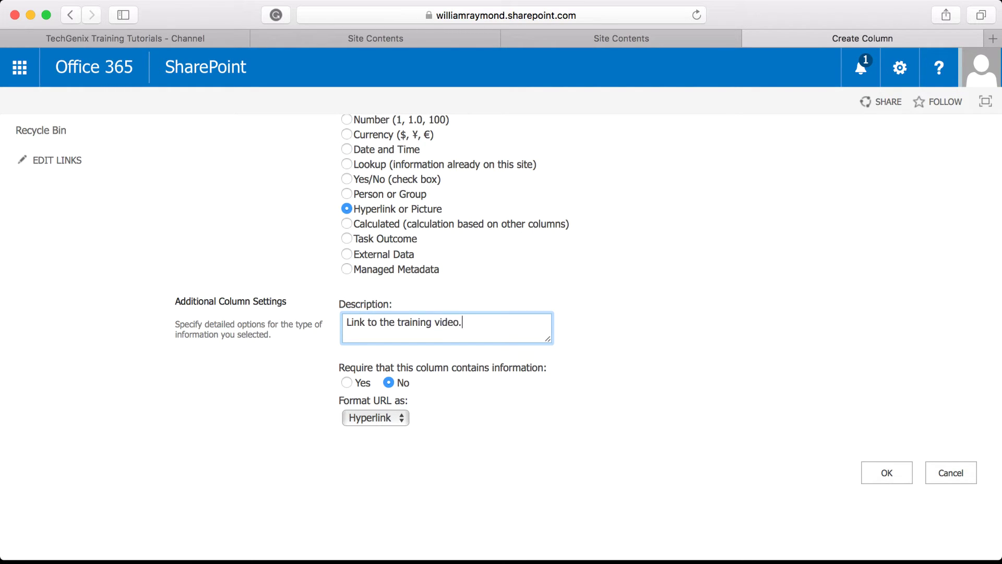
left_click(888, 472)
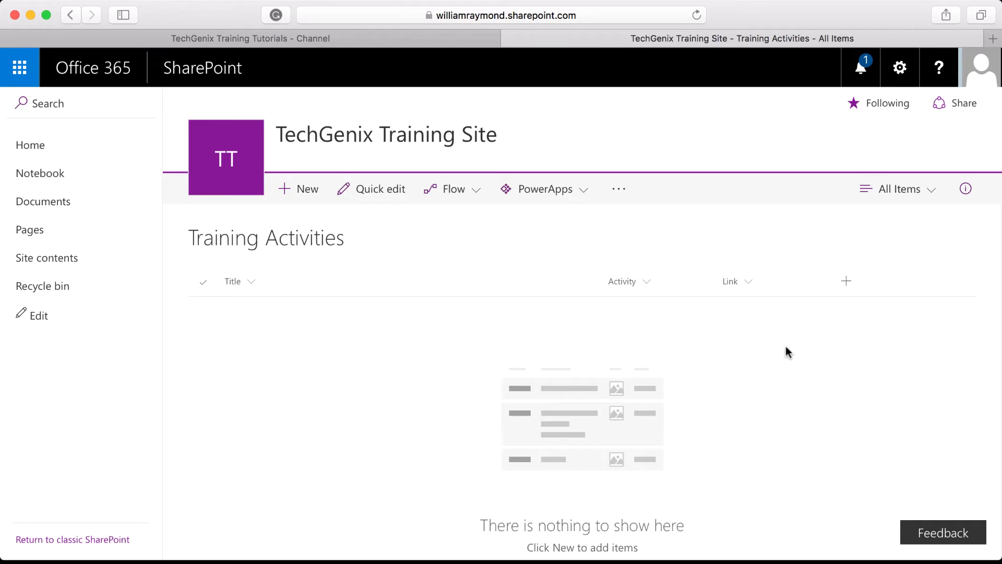
In the view settings, put Activity at position 1 and sort ascending by Activity.
left_click(932, 192)
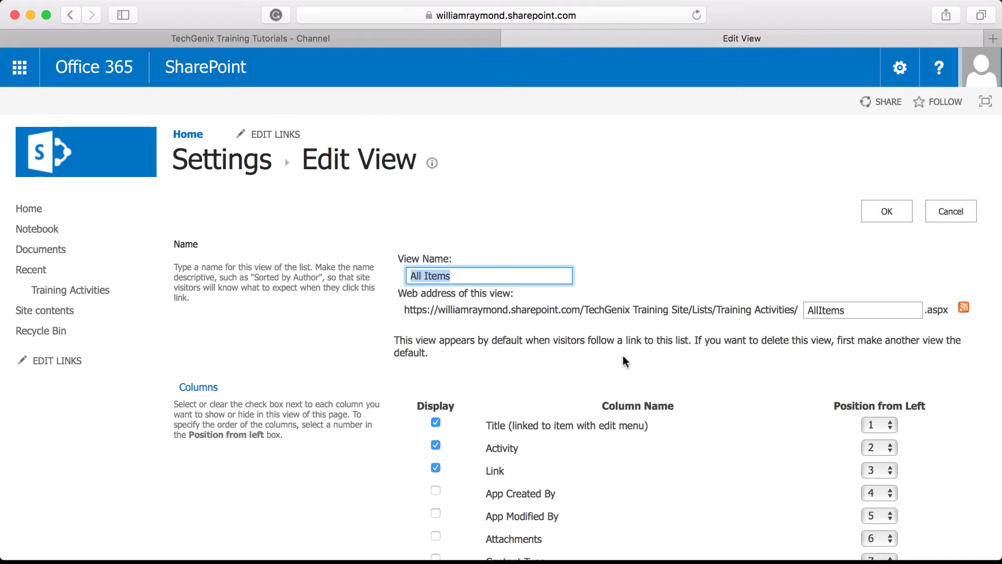
scroll(625, 361, "down", 3)
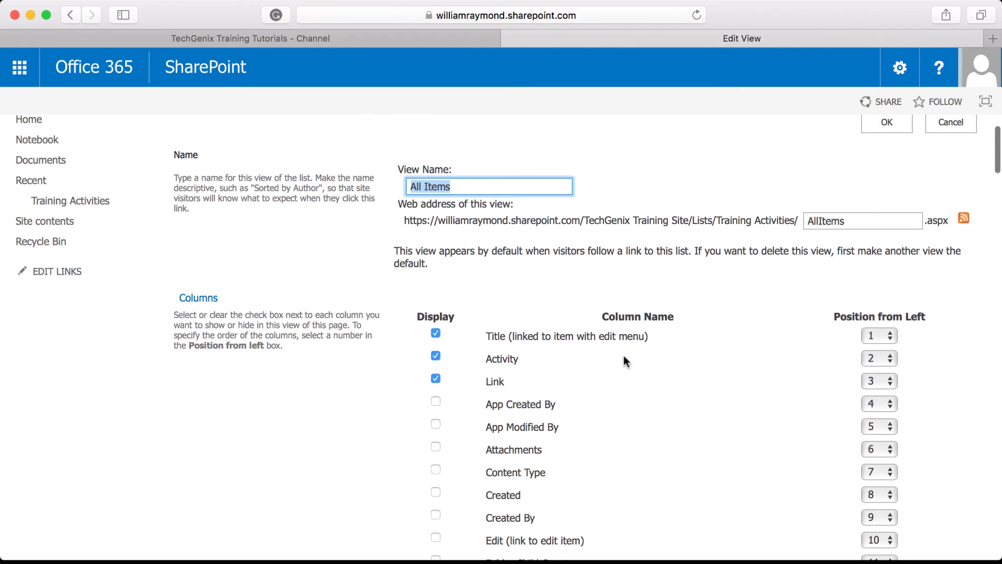
left_click(874, 365)
left_click(875, 347)
scroll(926, 367, "down", 1)
scroll(925, 368, "down", 10)
scroll(919, 365, "down", 2)
scroll(917, 363, "up", 2)
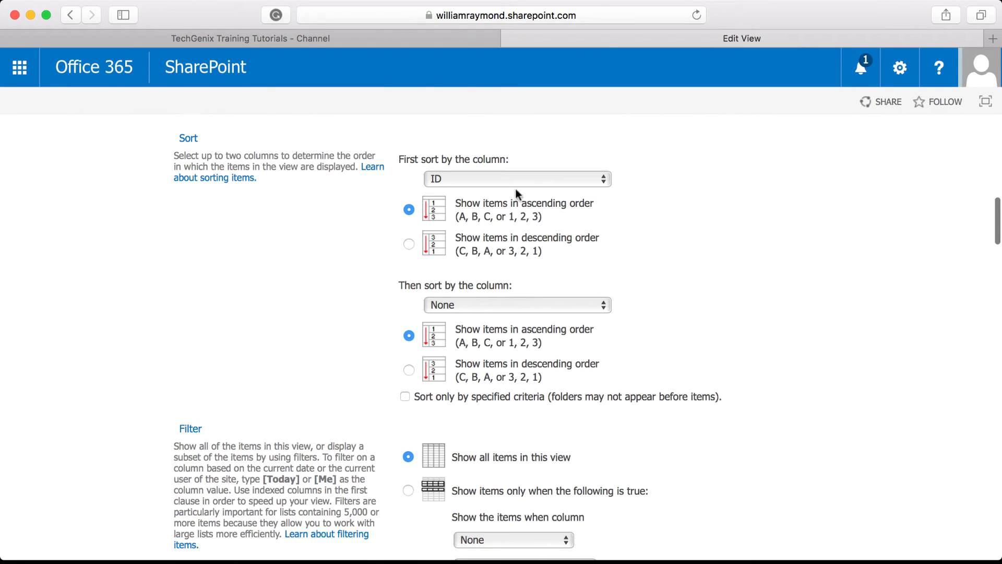
left_click(460, 180)
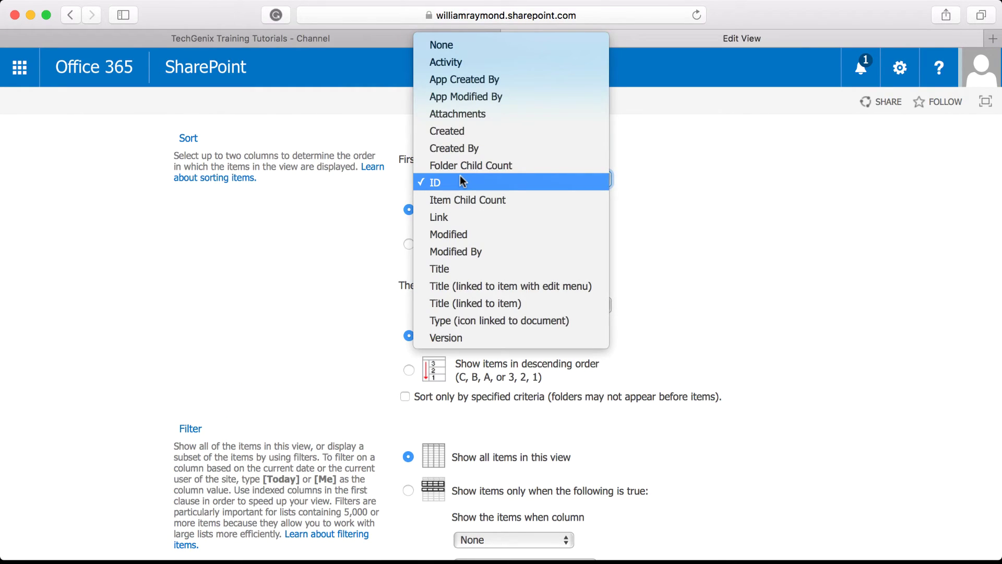
left_click(462, 67)
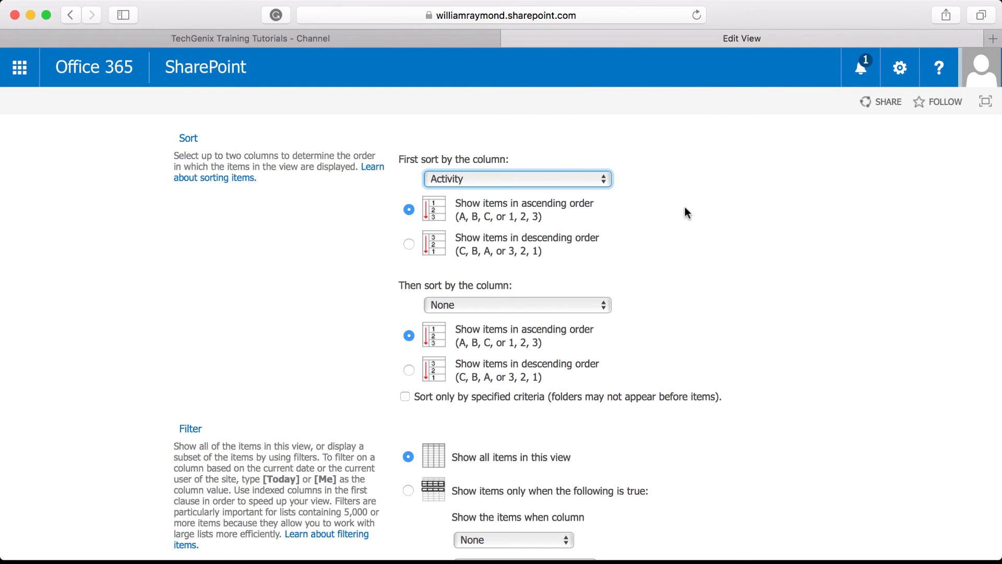
scroll(687, 206, "up", 10)
scroll(695, 209, "up", 4)
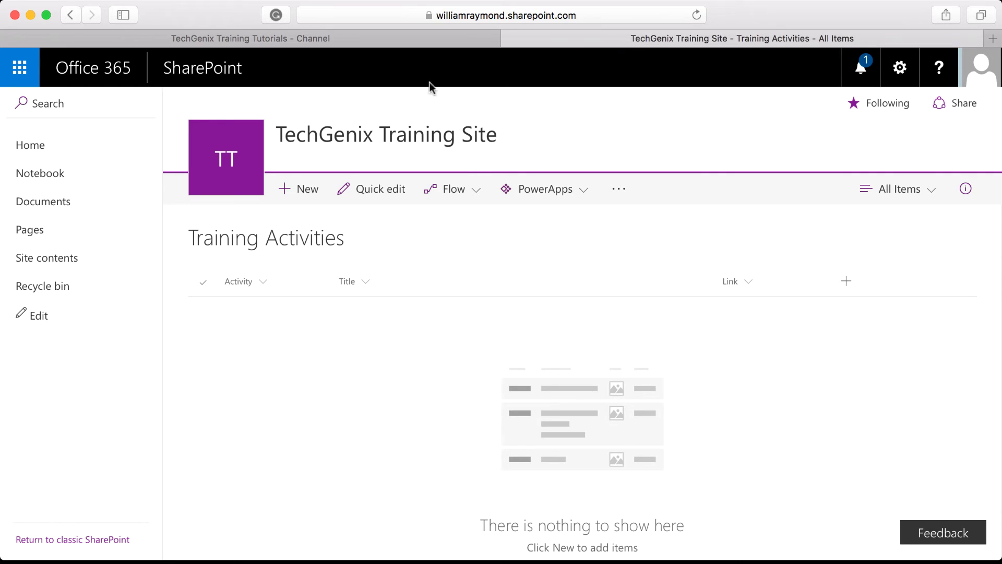
Copy the 'eLearning: The desktop' video's URL, then go back to the channel.
left_click(377, 41)
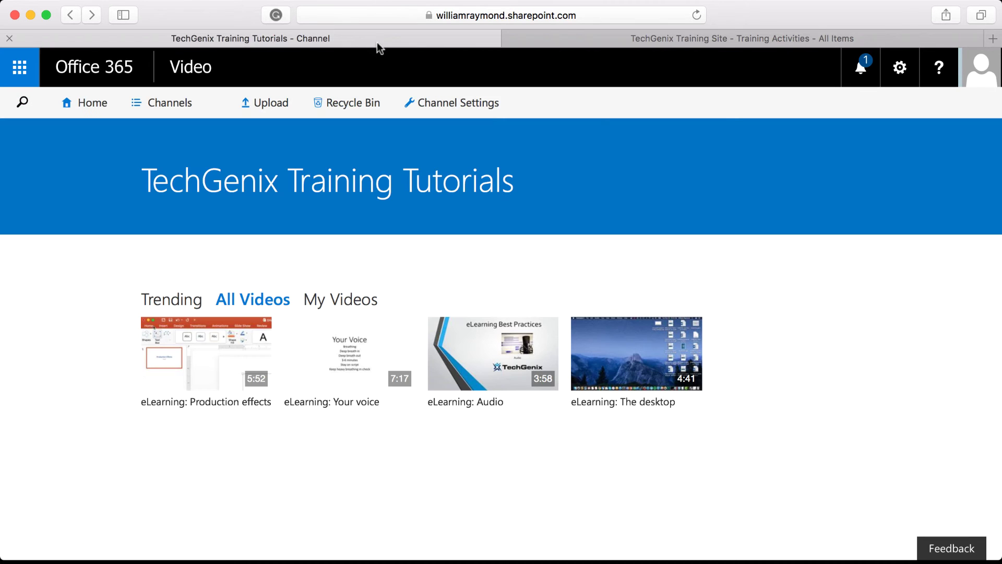
left_click(615, 357)
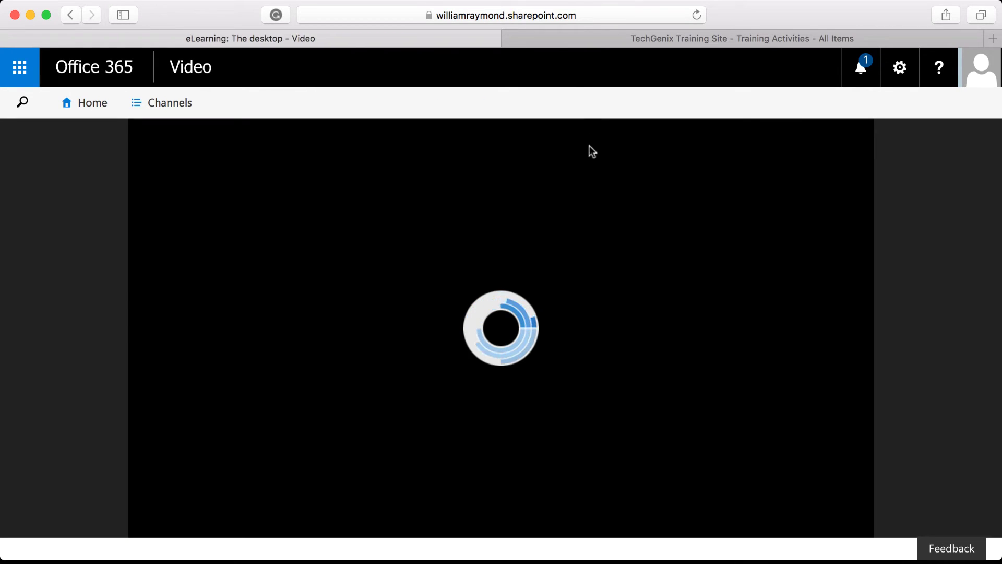
left_click(560, 14)
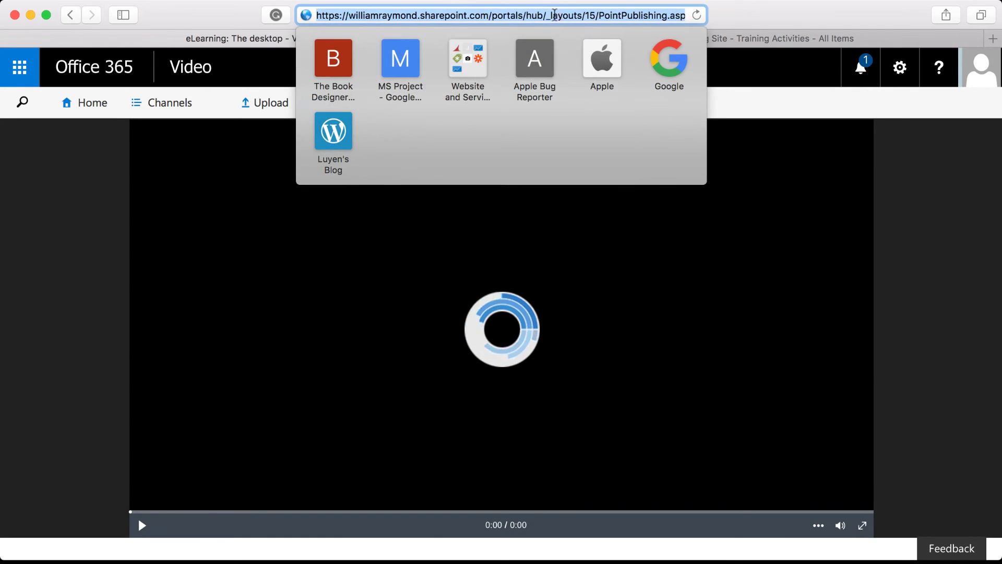
left_click(76, 16)
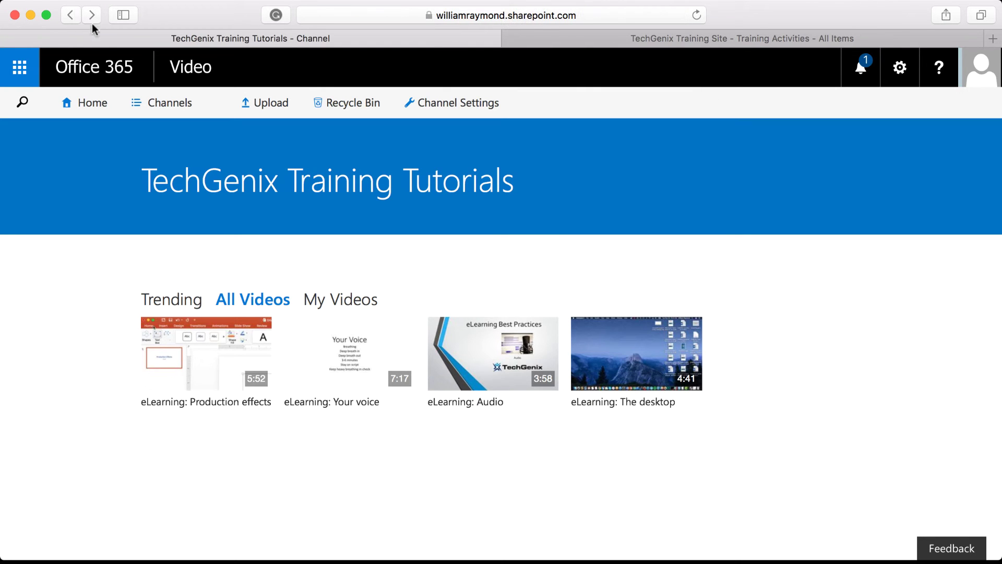
Add item Activity 1, 'eLearning Best Practices: The desktop', linking the pasted URL as 'eLearning: The desktop'.
left_click(547, 40)
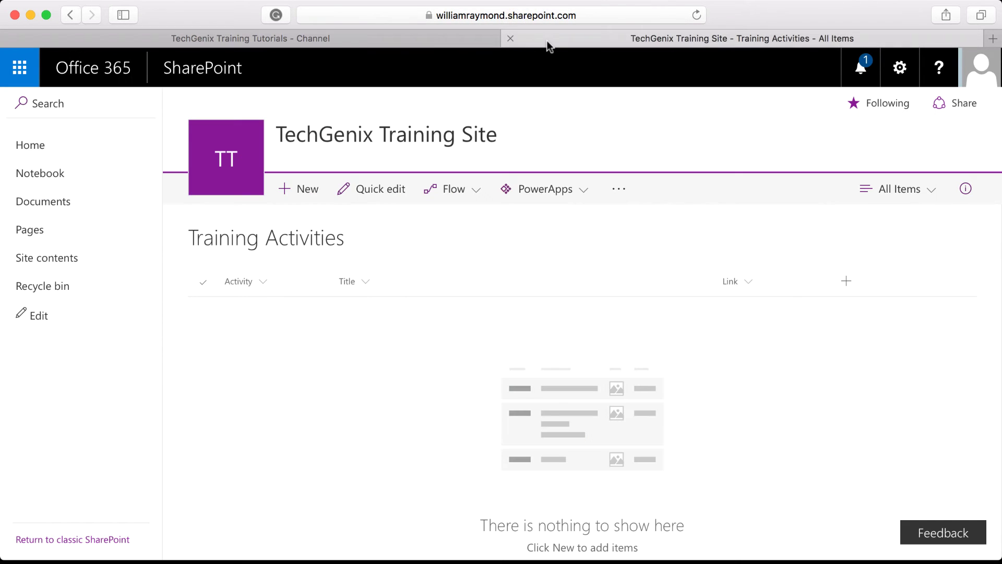
left_click(308, 190)
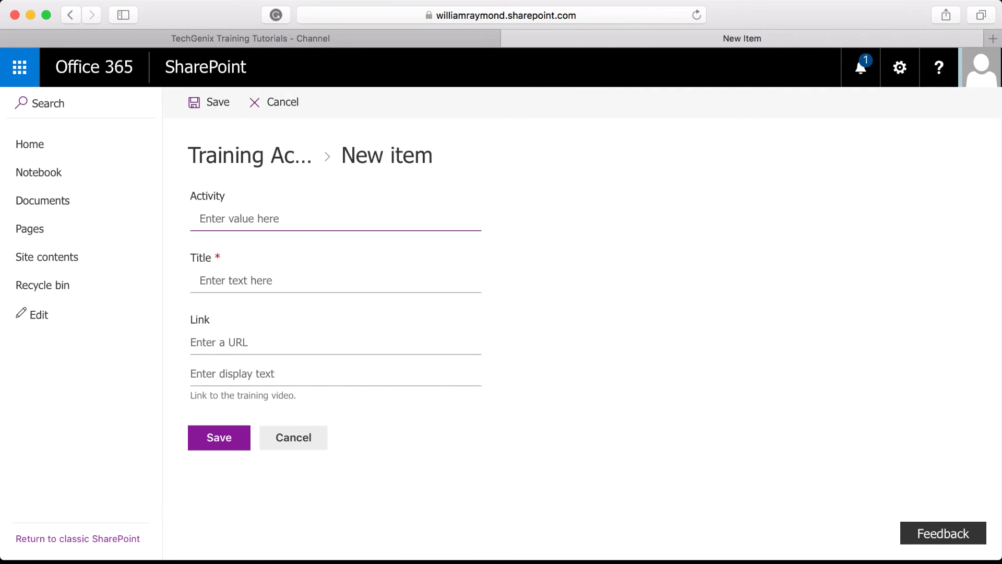
type("1")
key("Tab")
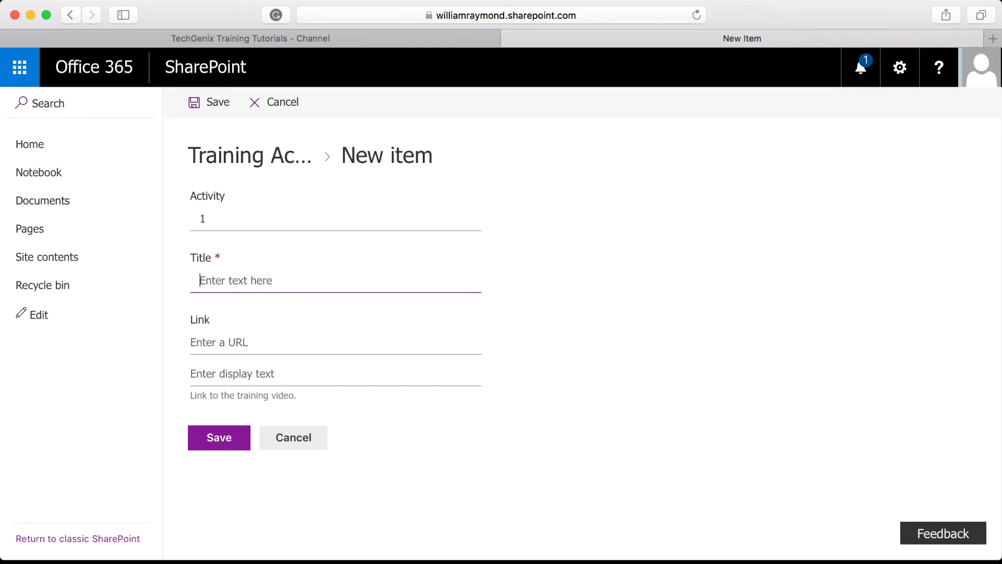
type("eLearning Best Practice")
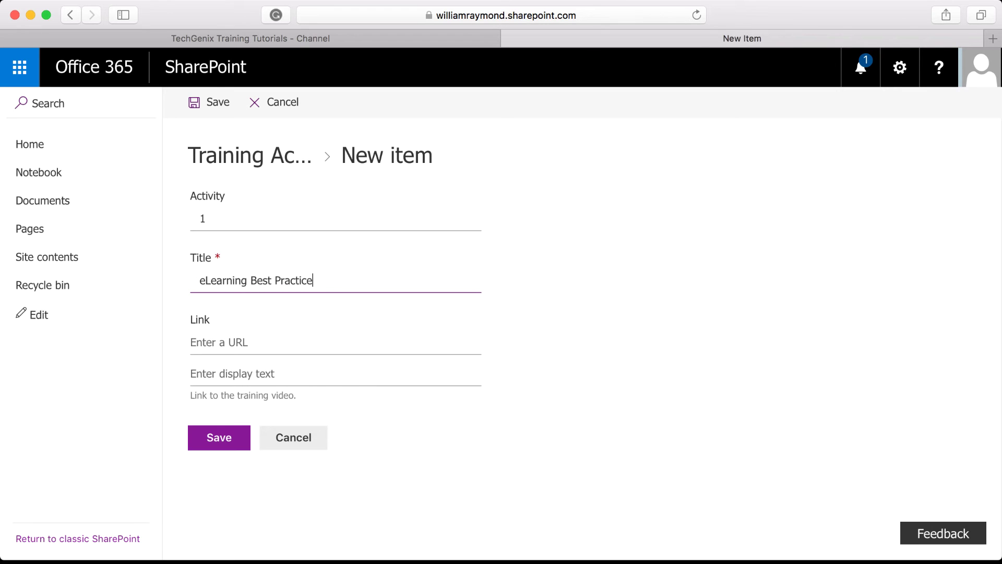
type("s: The desktop")
left_click(239, 342)
key("super+v")
left_click(242, 373)
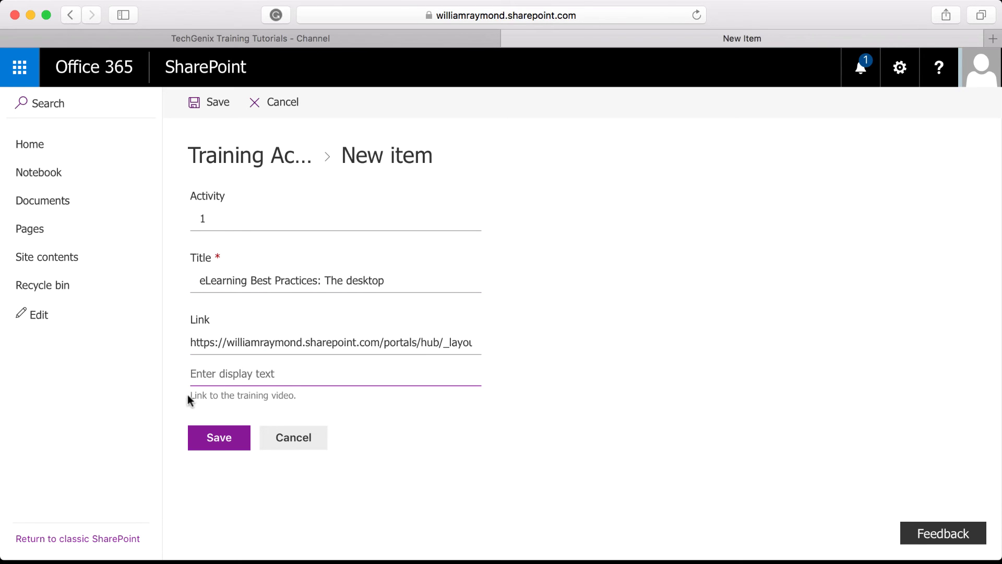
type("eLearning")
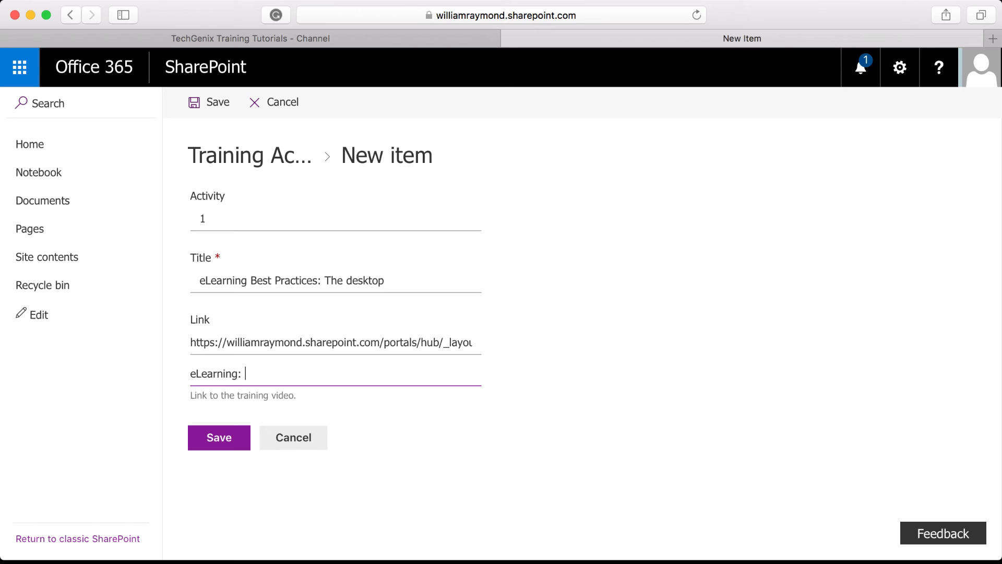
type(": The desktop")
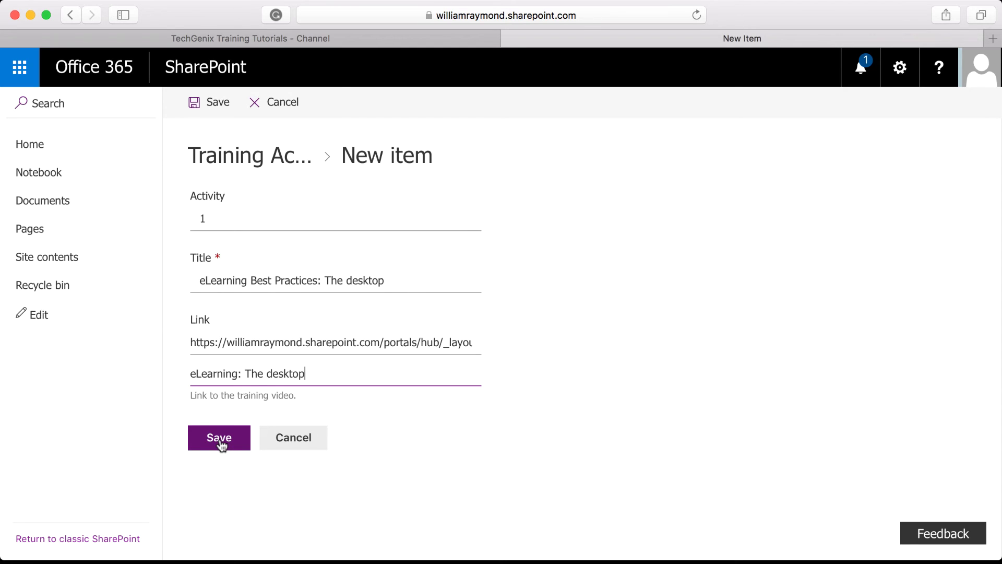
left_click(220, 442)
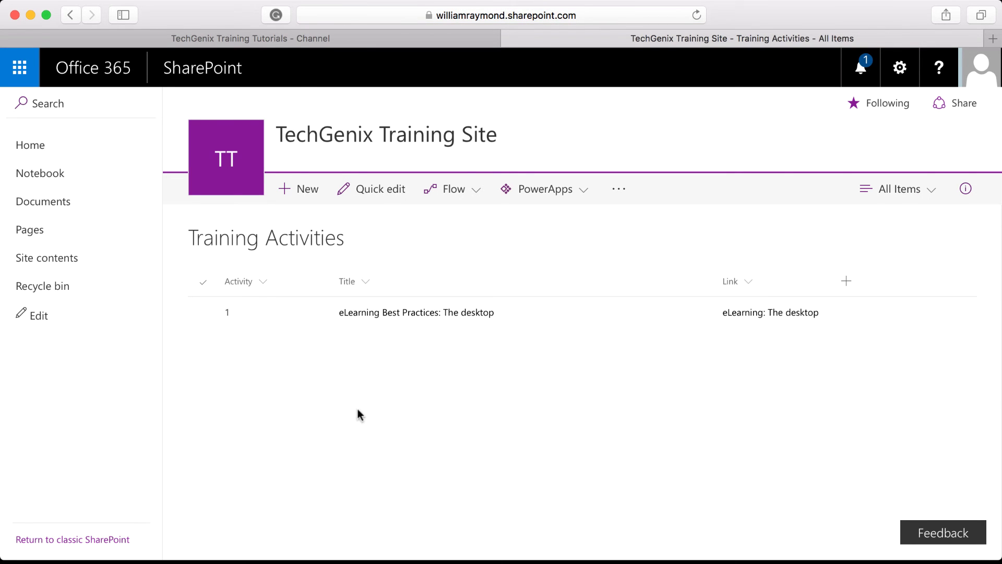
Test the 'eLearning: The desktop' link in the first list item.
left_click(761, 316)
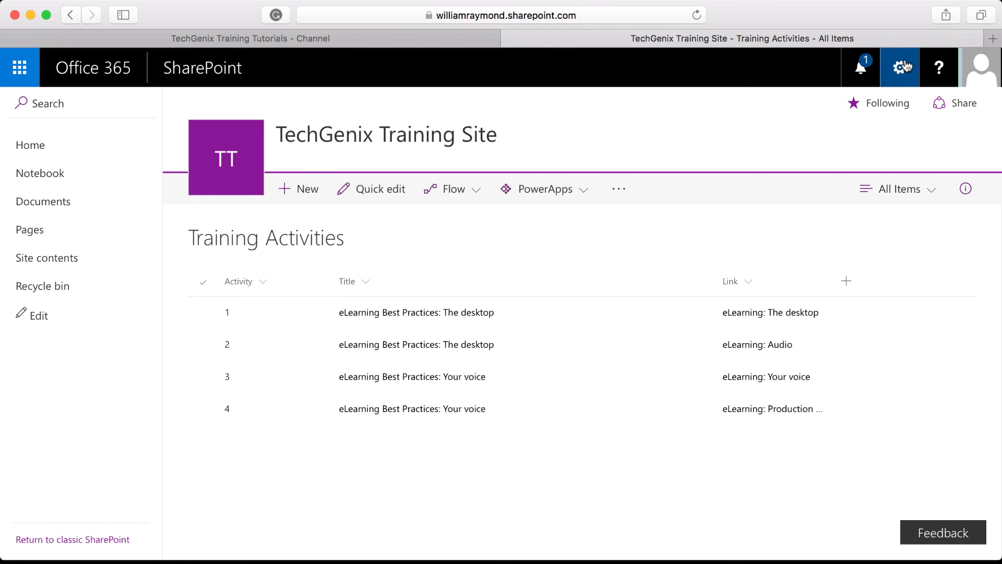
Set 'Display this list on the Quick Launch' to Yes in Training Activities' list settings.
left_click(903, 67)
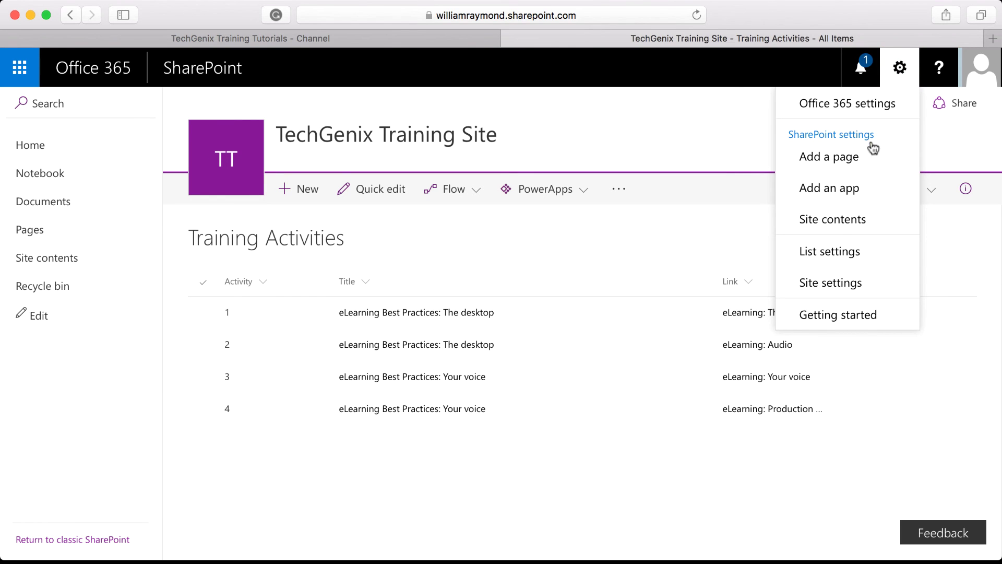
left_click(826, 250)
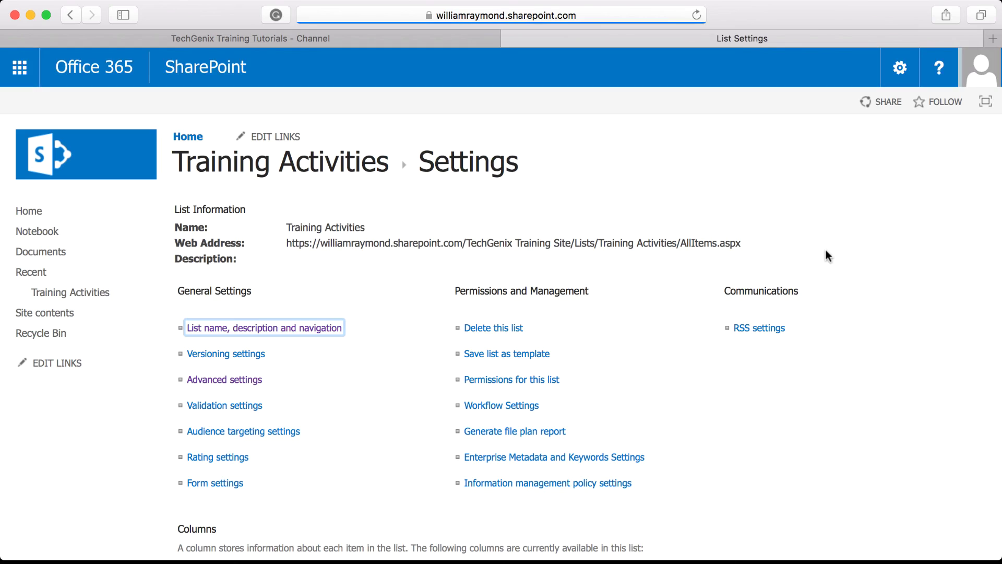
left_click(225, 329)
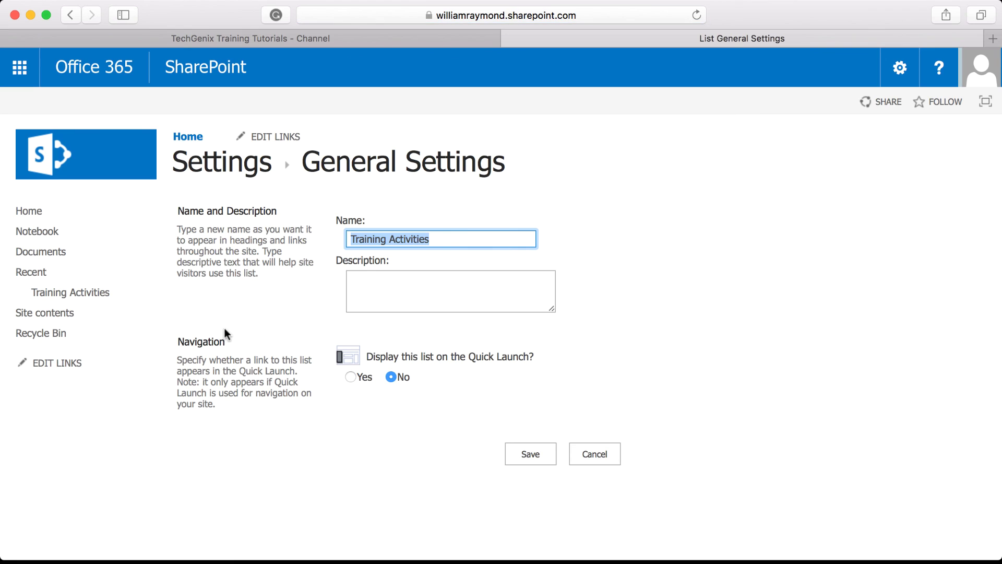
left_click(350, 376)
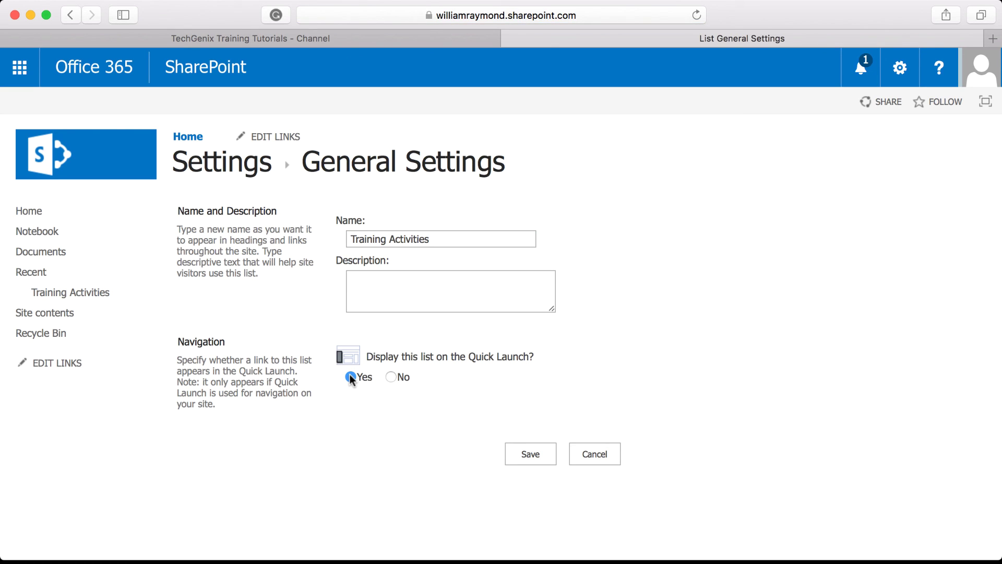
left_click(533, 454)
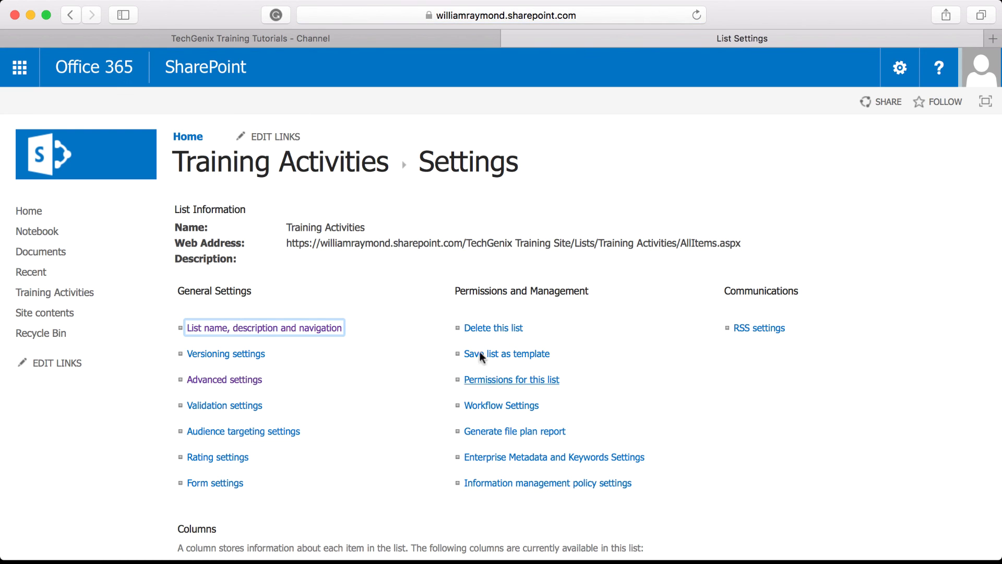
Go back to the Training Activities list, then open the TechGenix Training Site home page.
left_click(348, 171)
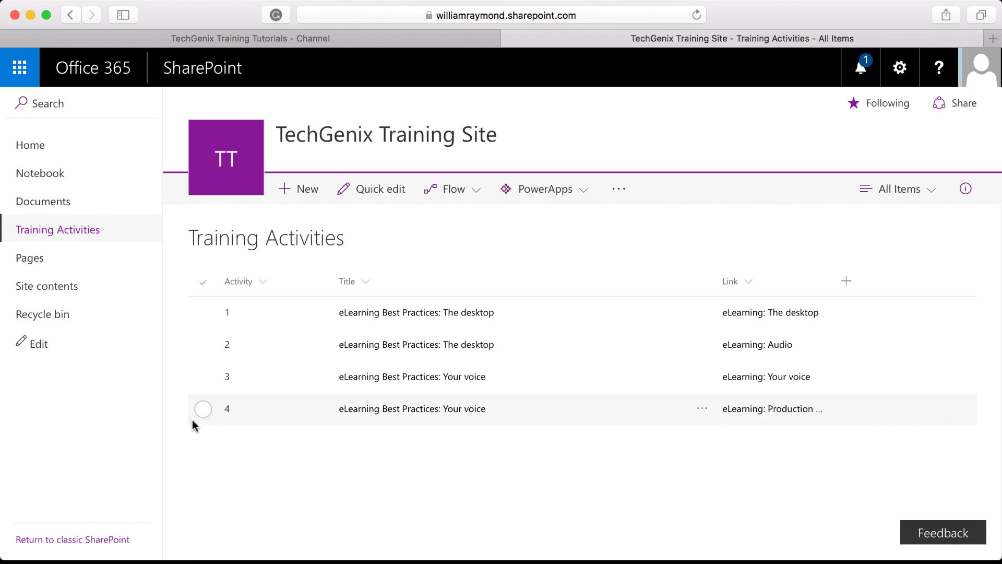
left_click(83, 159)
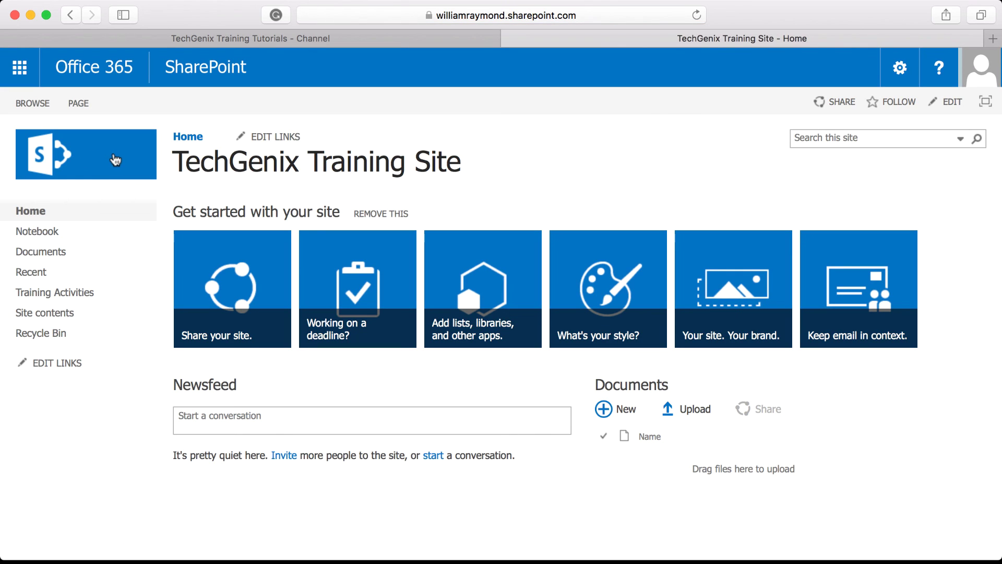